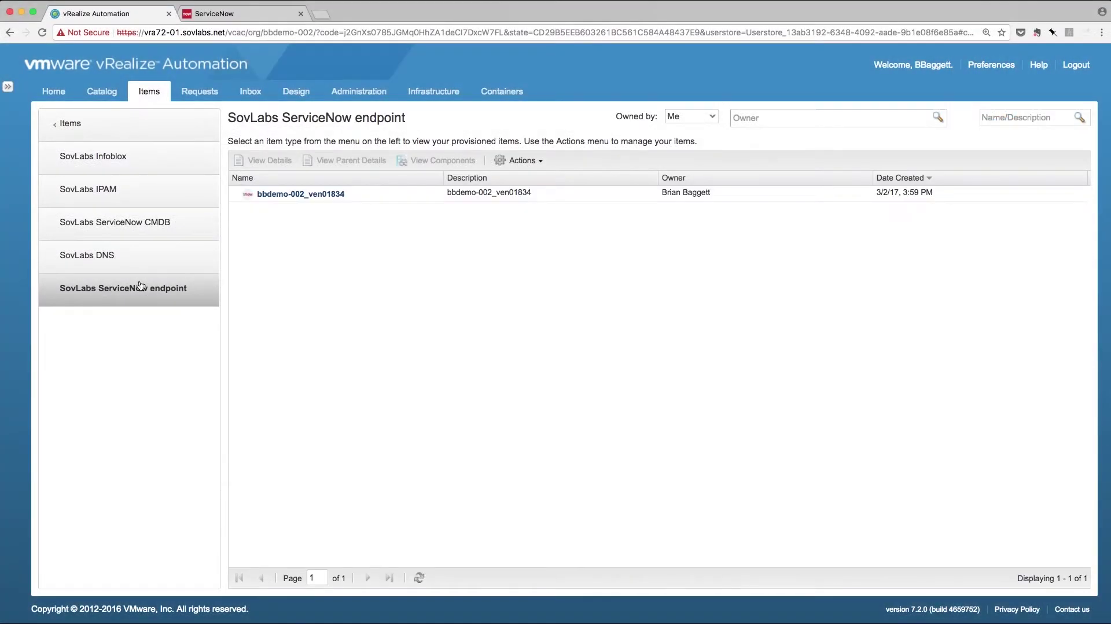
Step: Open the Item Details of the bbdemo-002_ven01834 ServiceNow endpoint
left_click(302, 194)
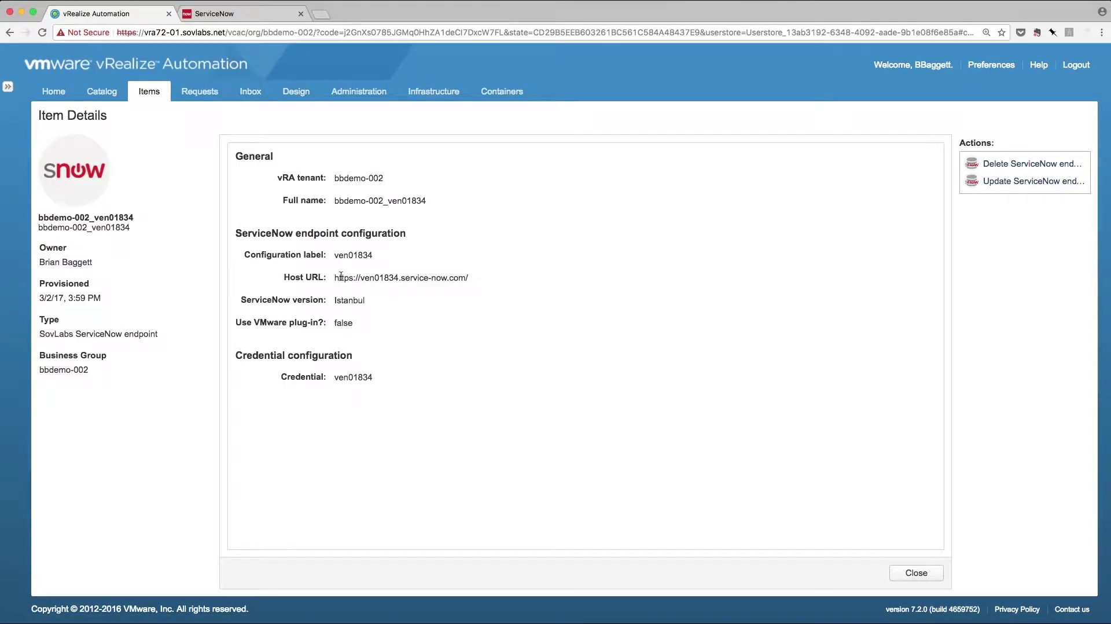
Step: Highlight the endpoint's Host URL and Istanbul version values, then close Item Details
left_click_drag(335, 277, 398, 273)
left_click(484, 269)
left_click_drag(484, 268, 485, 279)
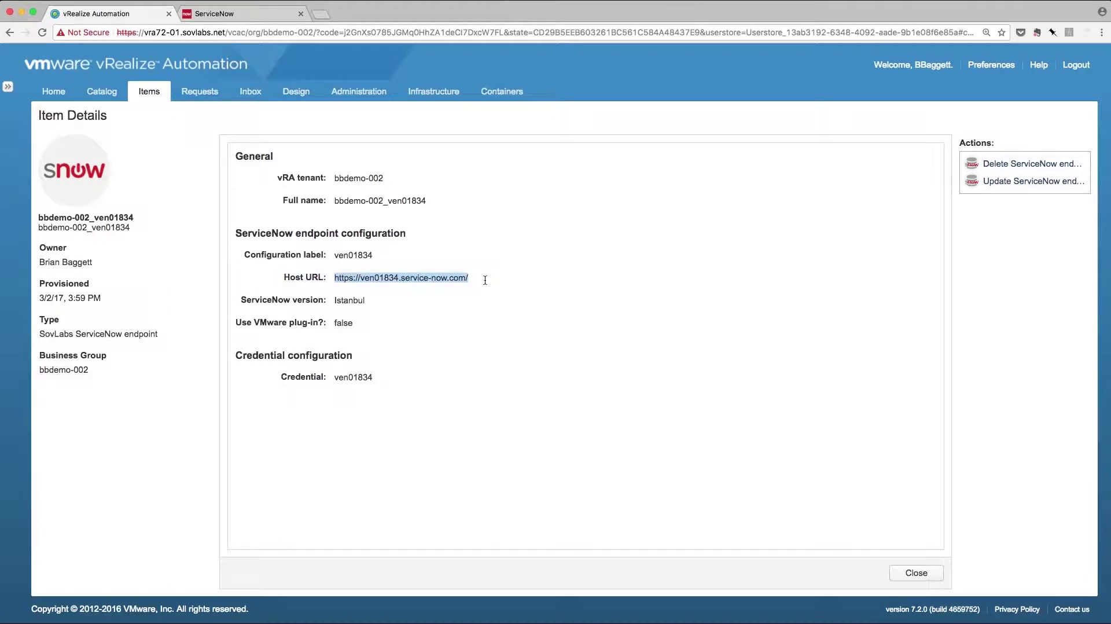
left_click_drag(326, 298, 364, 323)
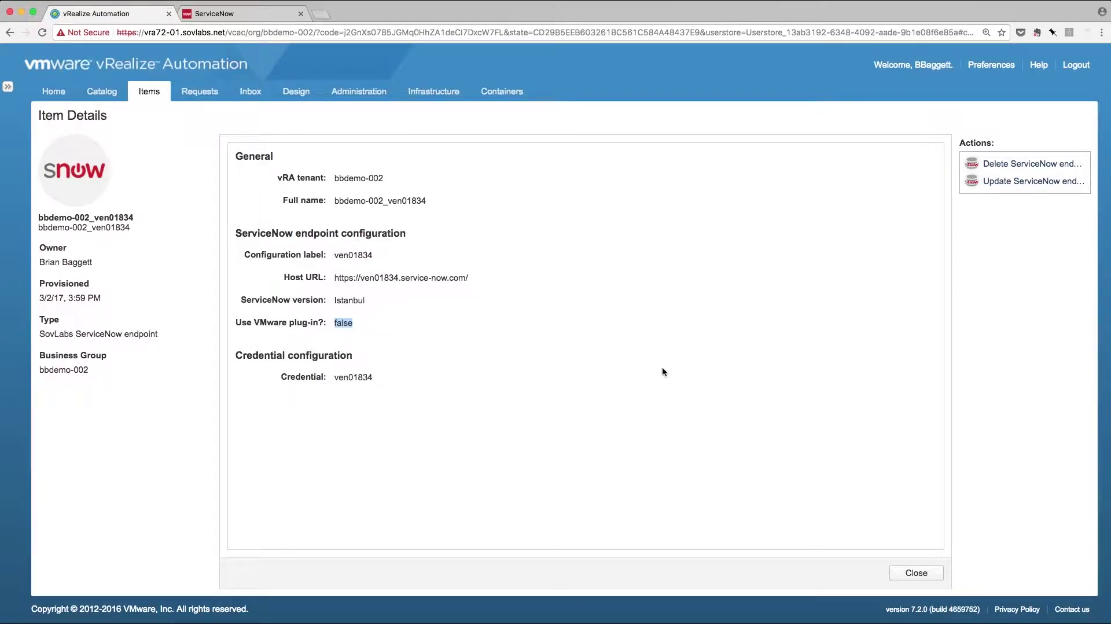
left_click(918, 573)
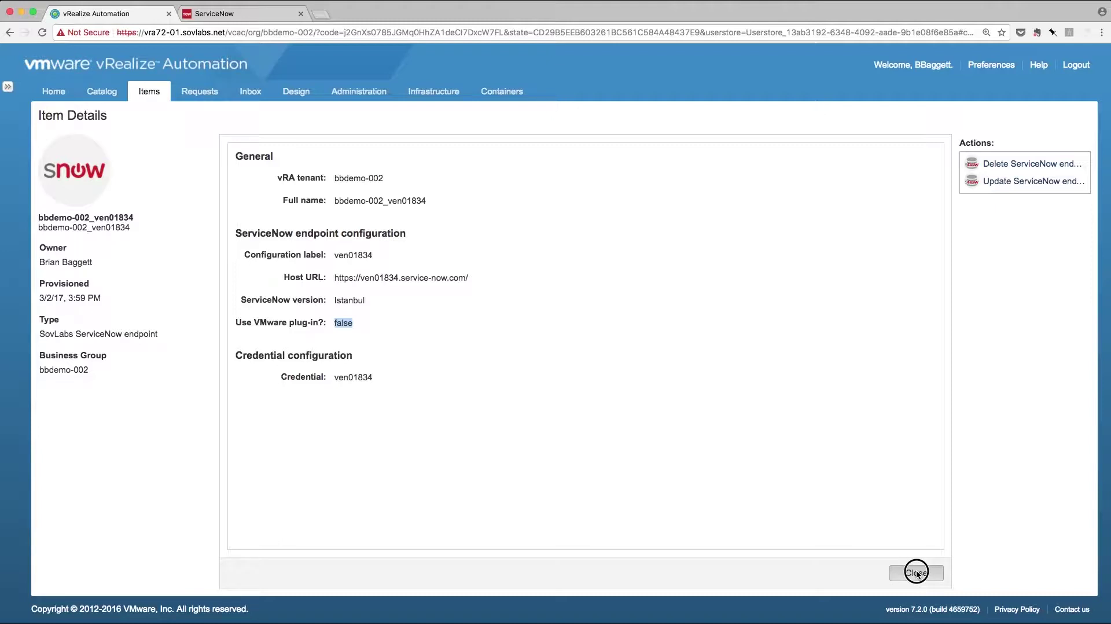
left_click(917, 573)
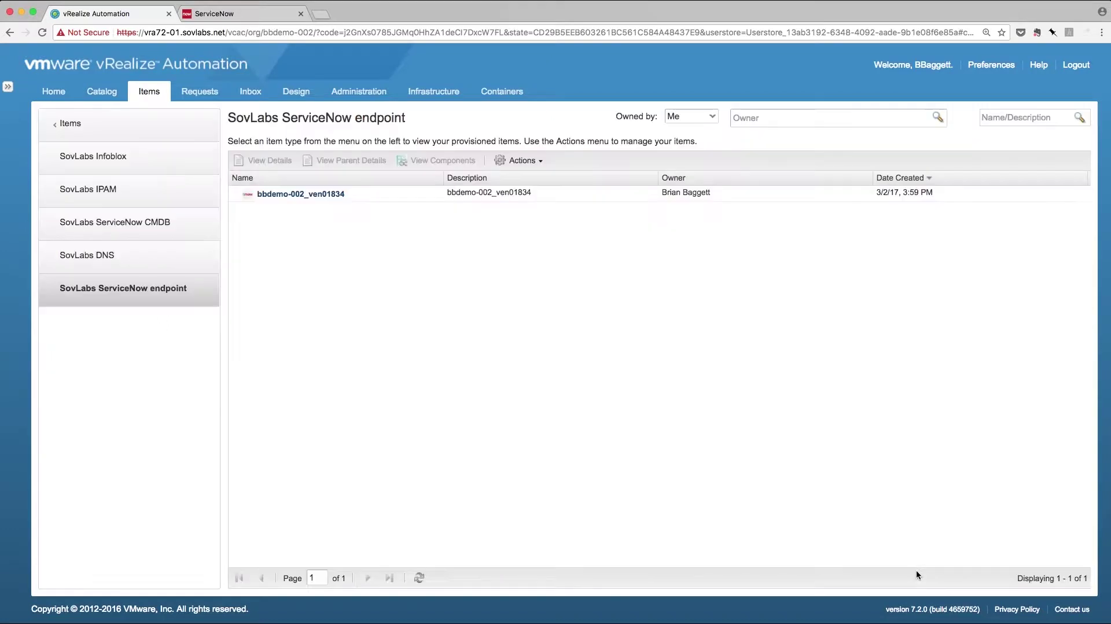
Step: Open the bbdemo-002_ven01834-linux CMDB item and start Update ServiceNow CMDB
left_click(130, 221)
left_click(295, 196)
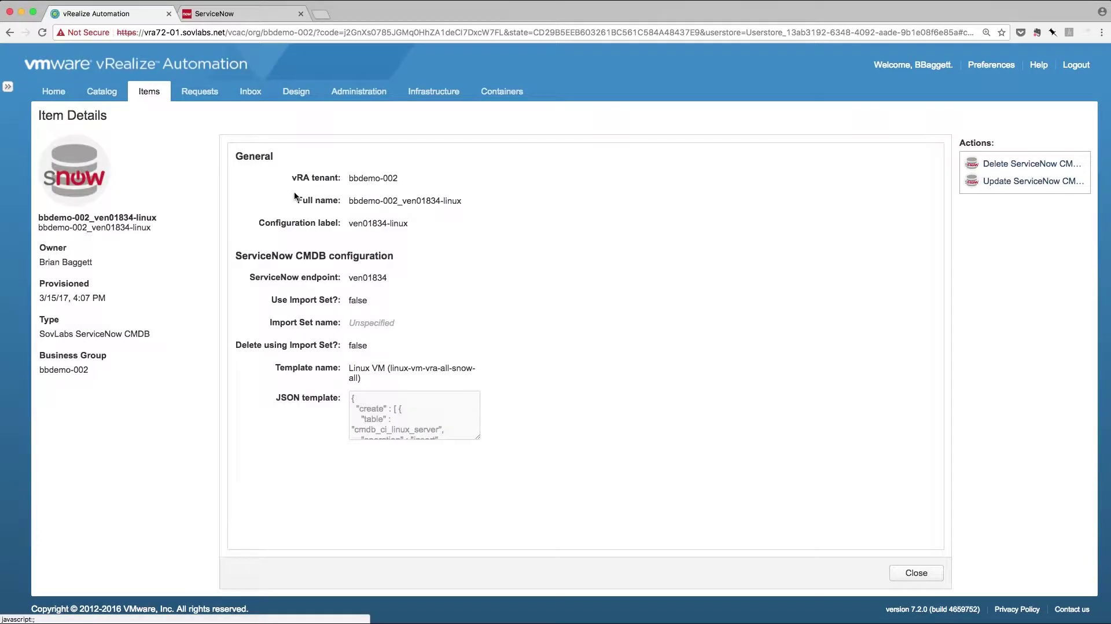
left_click(1017, 182)
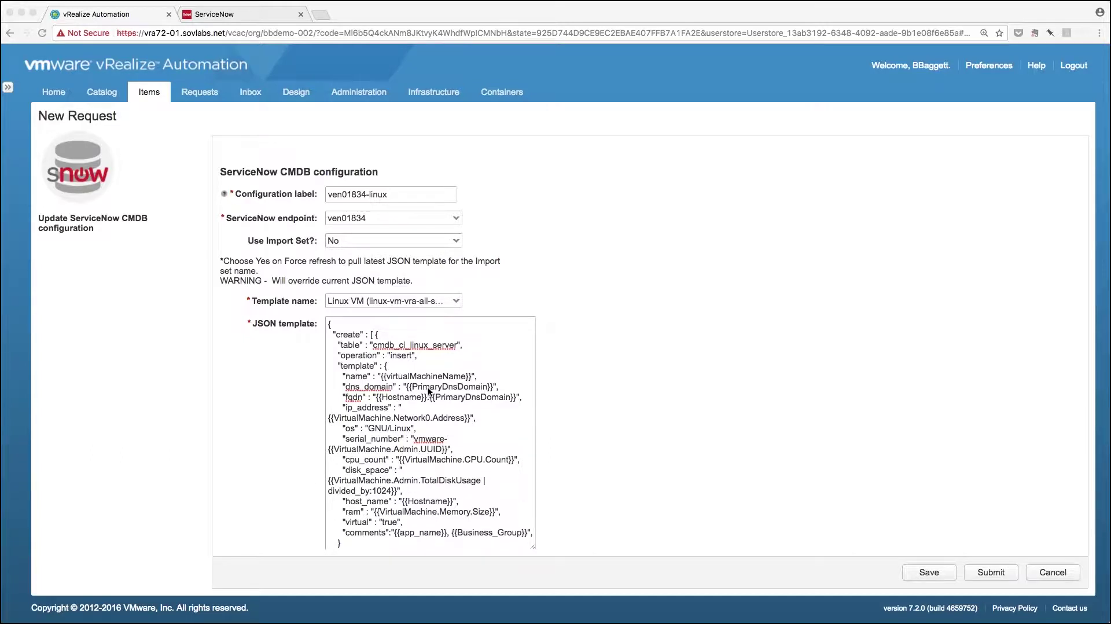
Step: Scroll through the JSON template and highlight its comments line
scroll(428, 392, "down", 3)
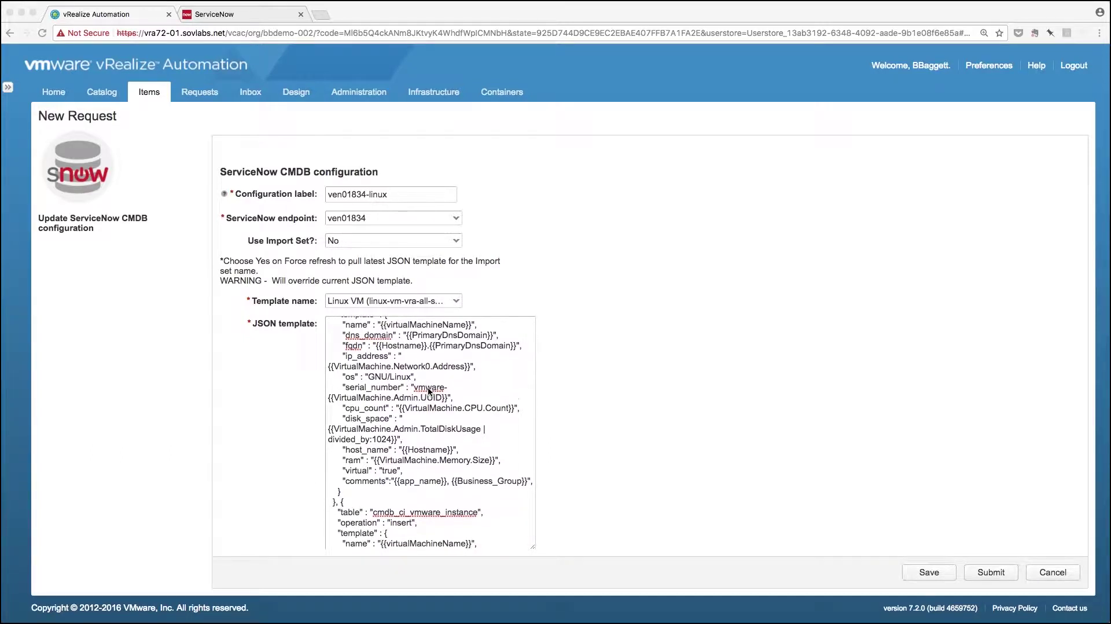
scroll(428, 391, "down", 5)
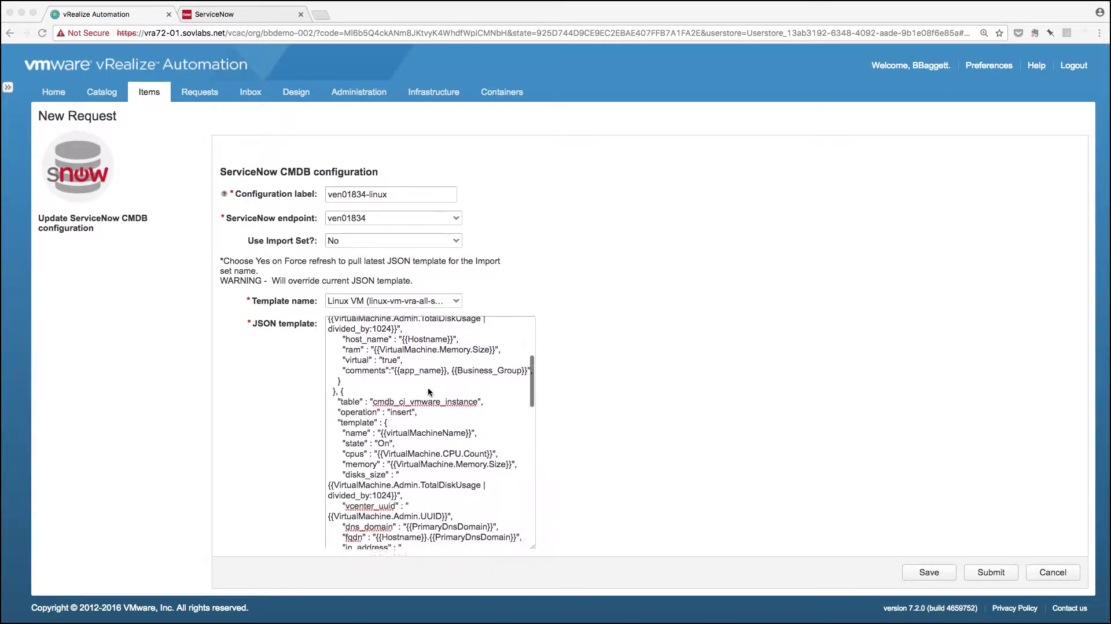
scroll(428, 391, "down", 5)
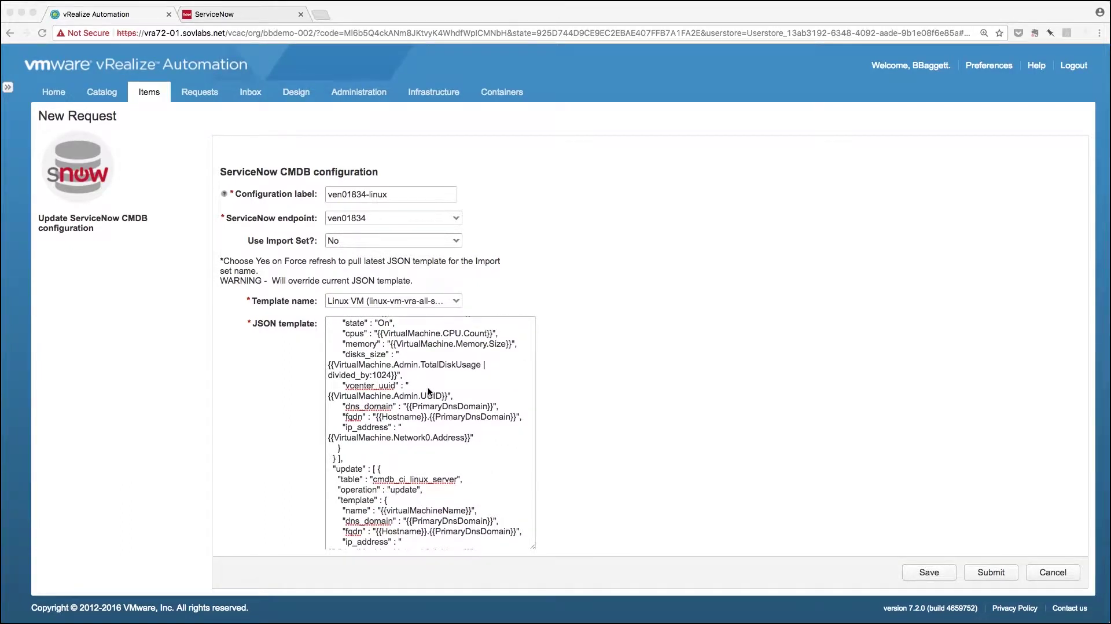
scroll(429, 391, "down", 10)
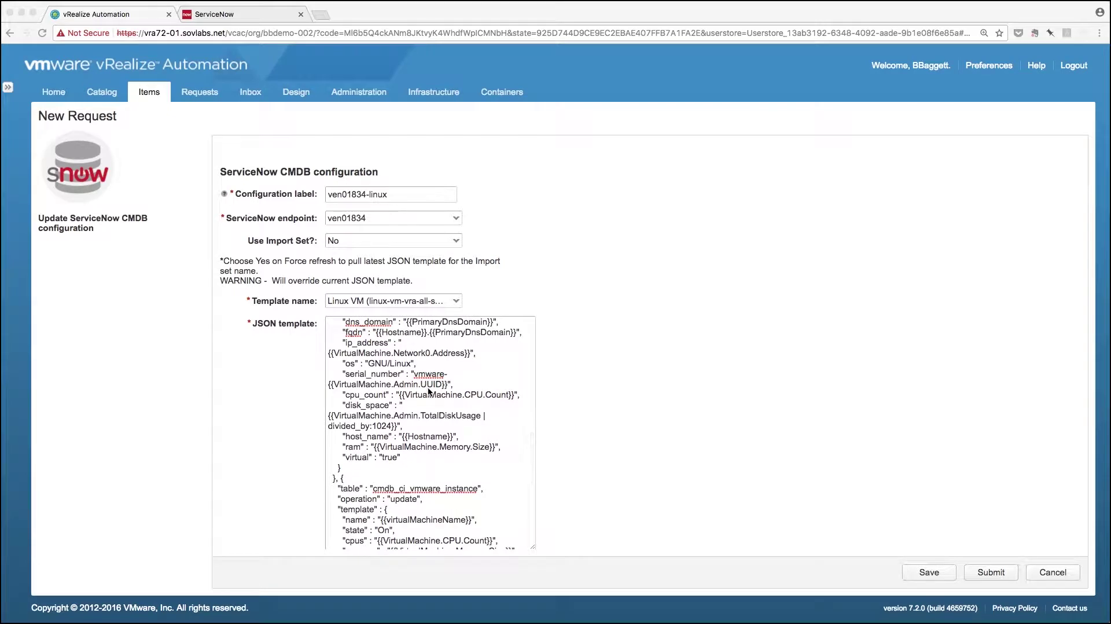
scroll(429, 391, "up", 10)
scroll(429, 390, "up", 2)
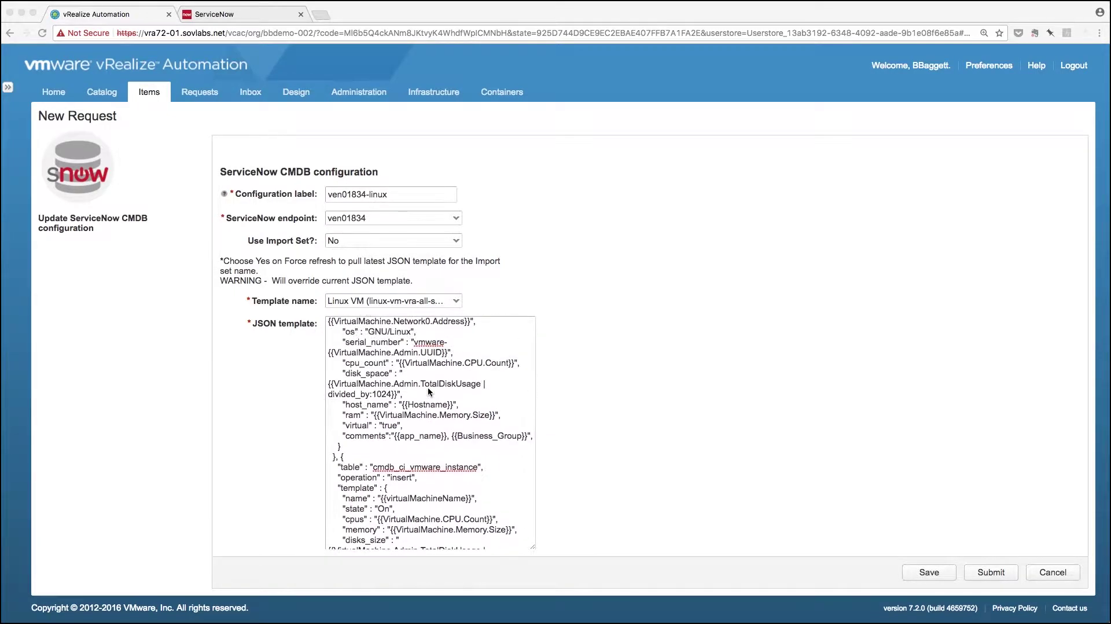
scroll(428, 391, "up", 2)
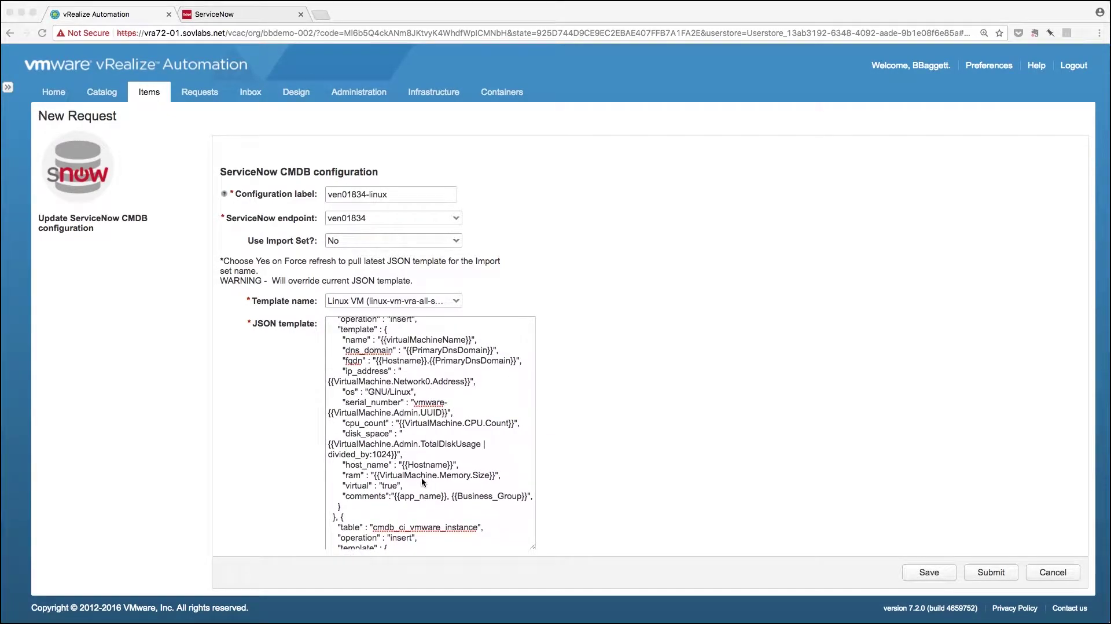
left_click(340, 495)
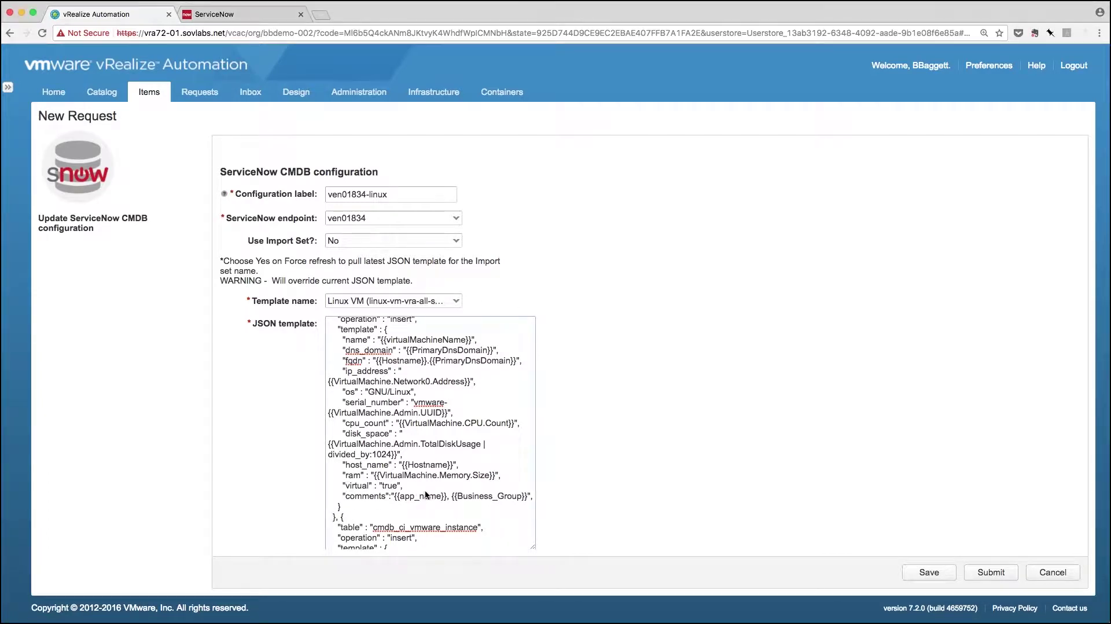
left_click_drag(342, 496, 550, 493)
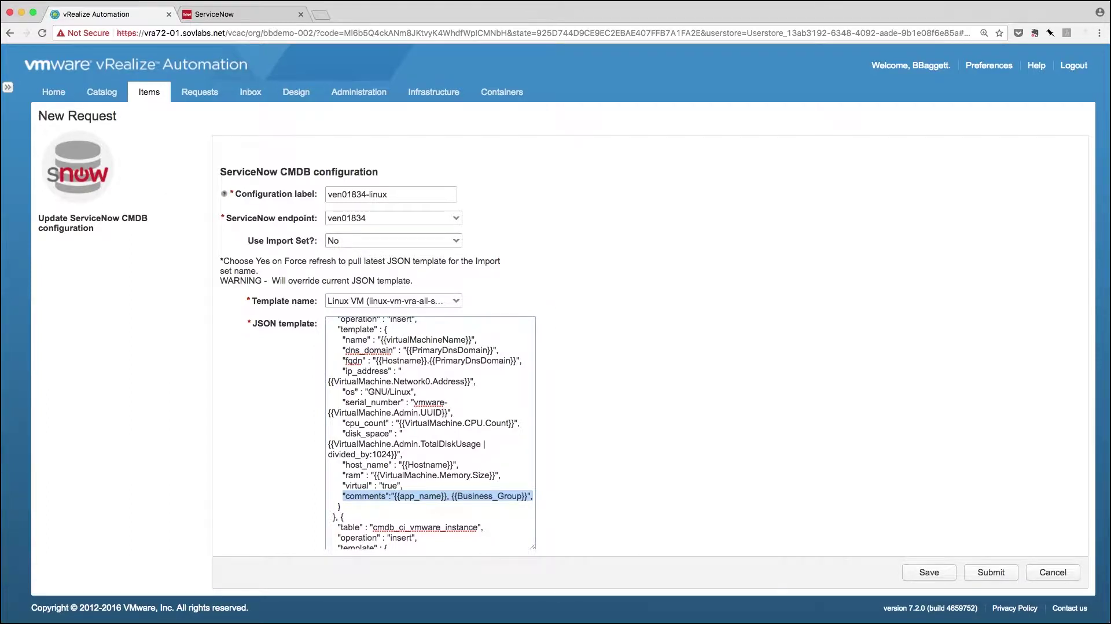
key("super+Tab")
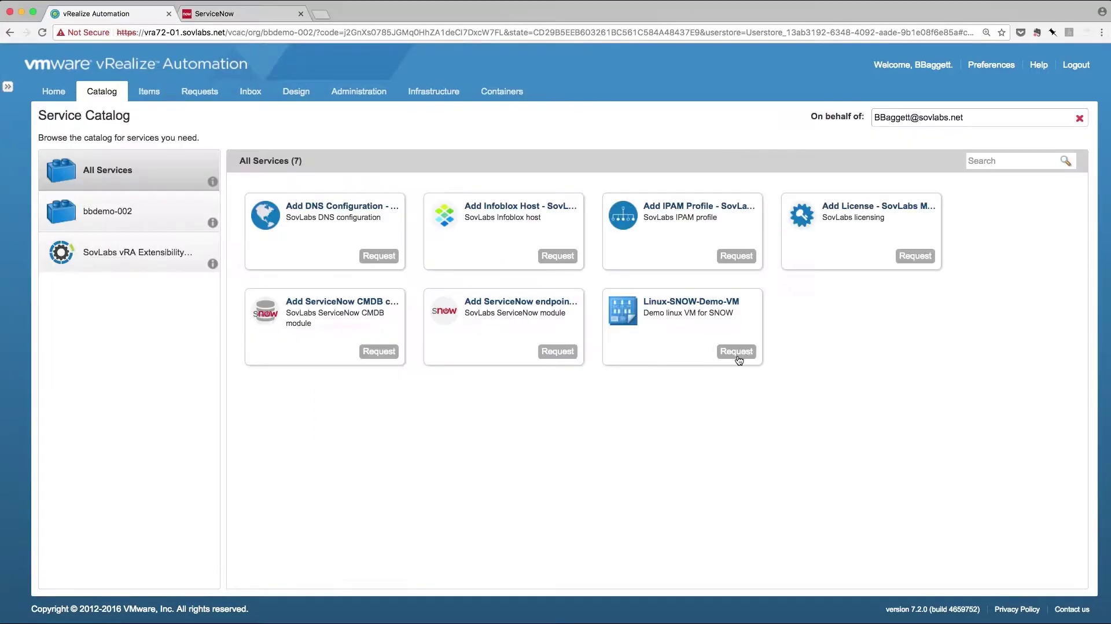
Step: Submit a Linux-SNOW-Demo-VM request with application Web Server and owner Marketing, then check Requests
left_click(736, 353)
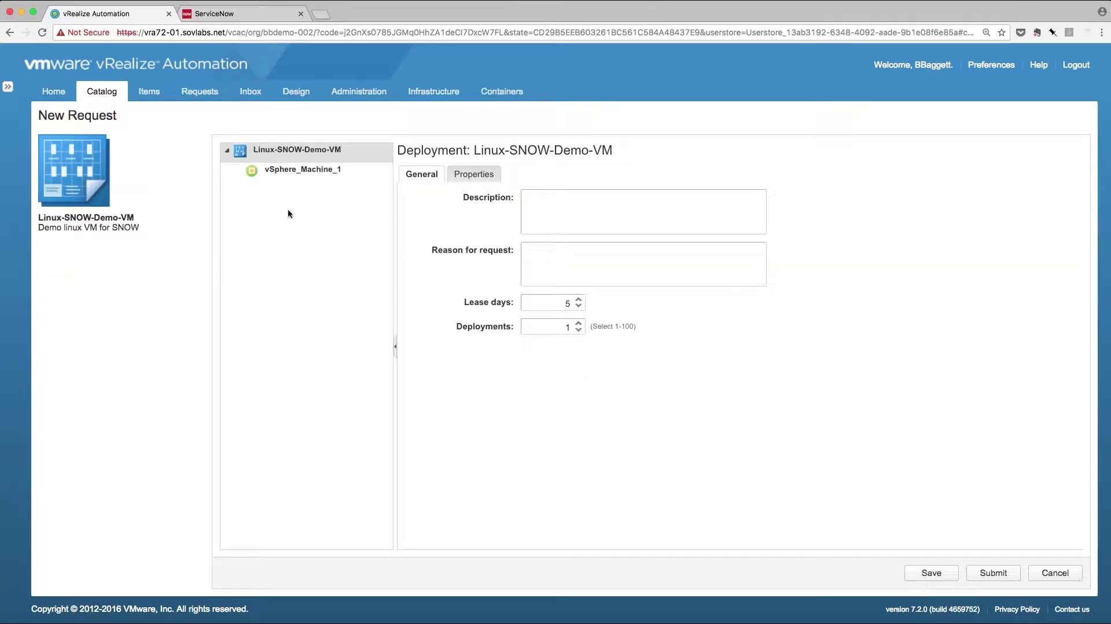
left_click(311, 171)
left_click(760, 344)
left_click(749, 359)
left_click(760, 370)
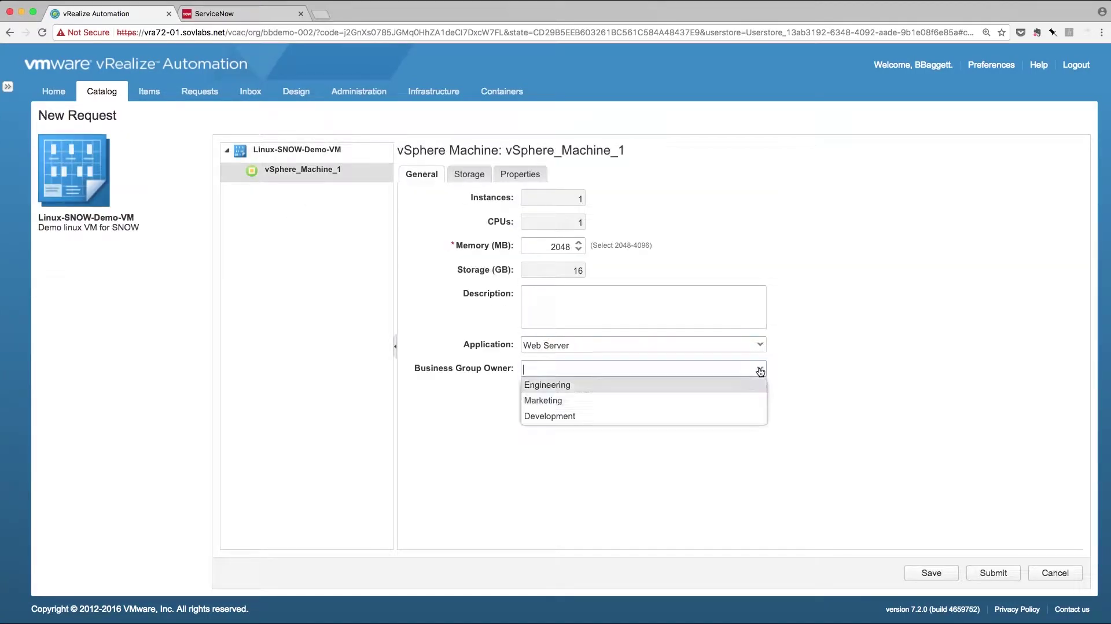
left_click(754, 397)
left_click(999, 575)
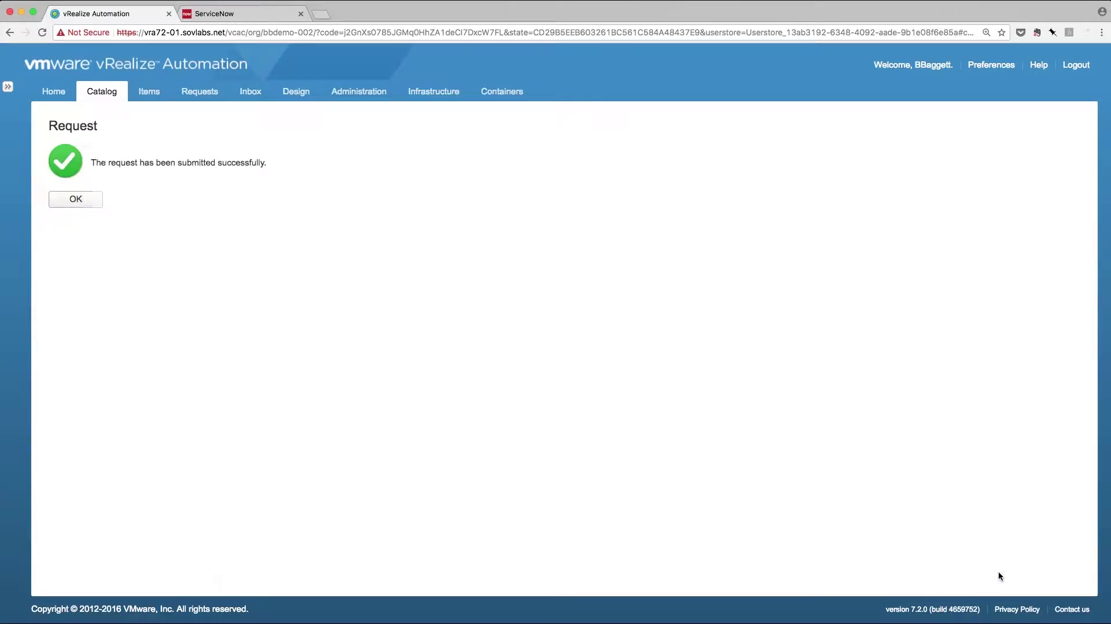
left_click(85, 198)
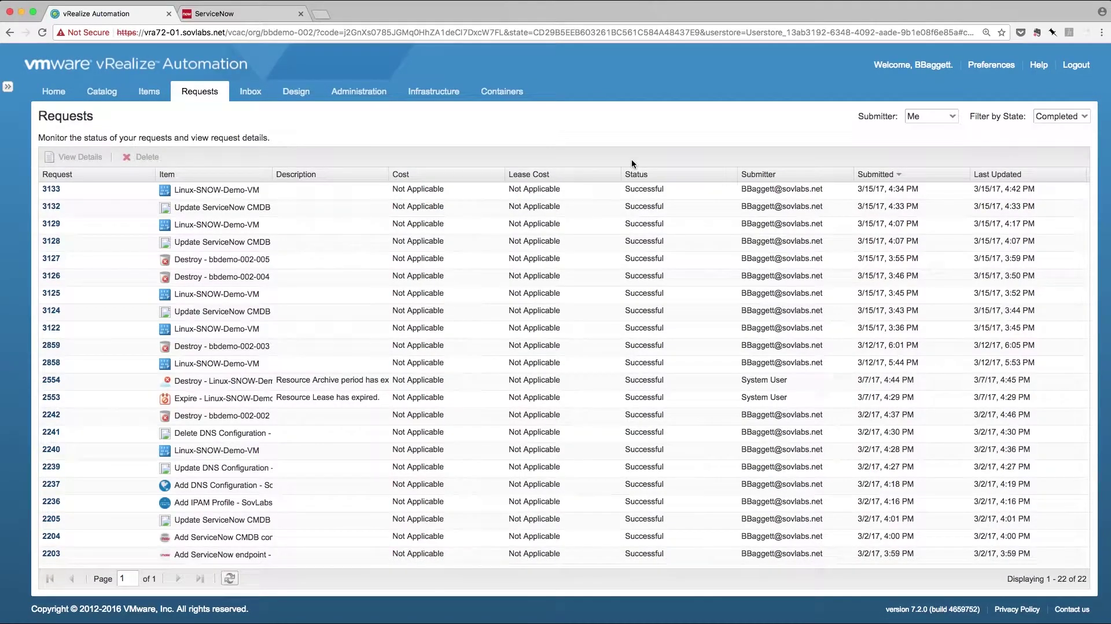
left_click(242, 17)
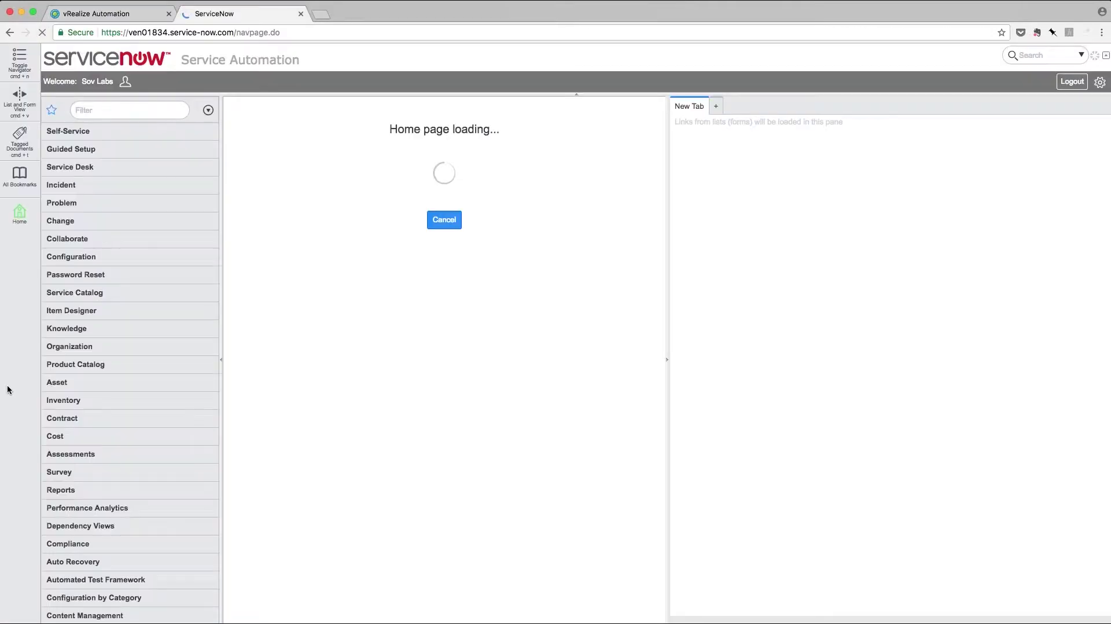
Step: Open the bbdemo-002-006 Linux server record and highlight its host name
scroll(105, 380, "down", 3)
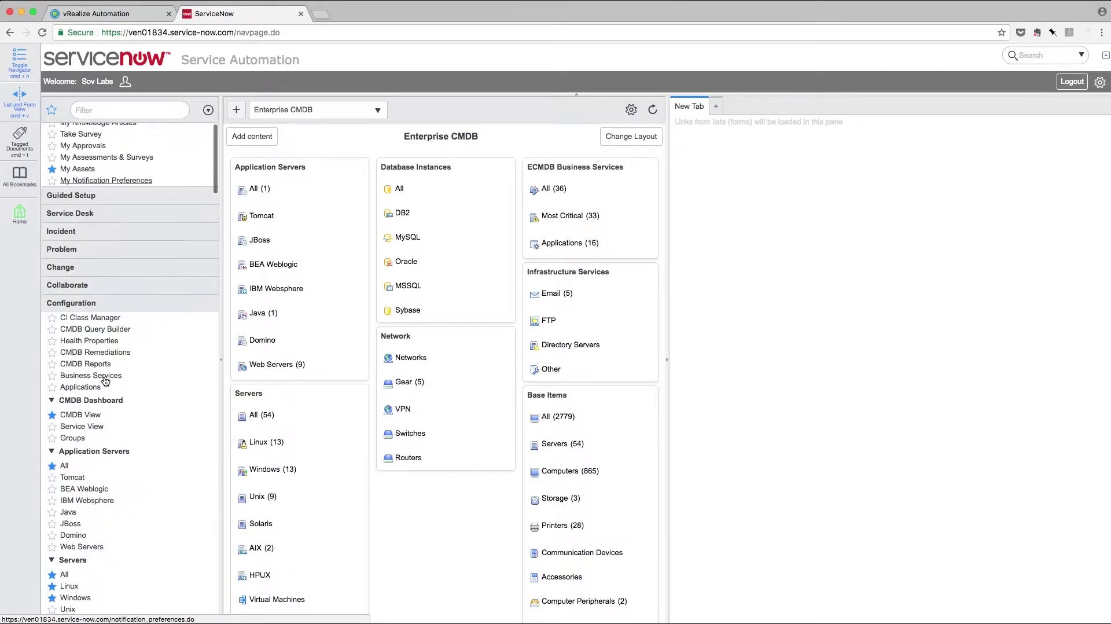
scroll(104, 381, "down", 1)
left_click(74, 501)
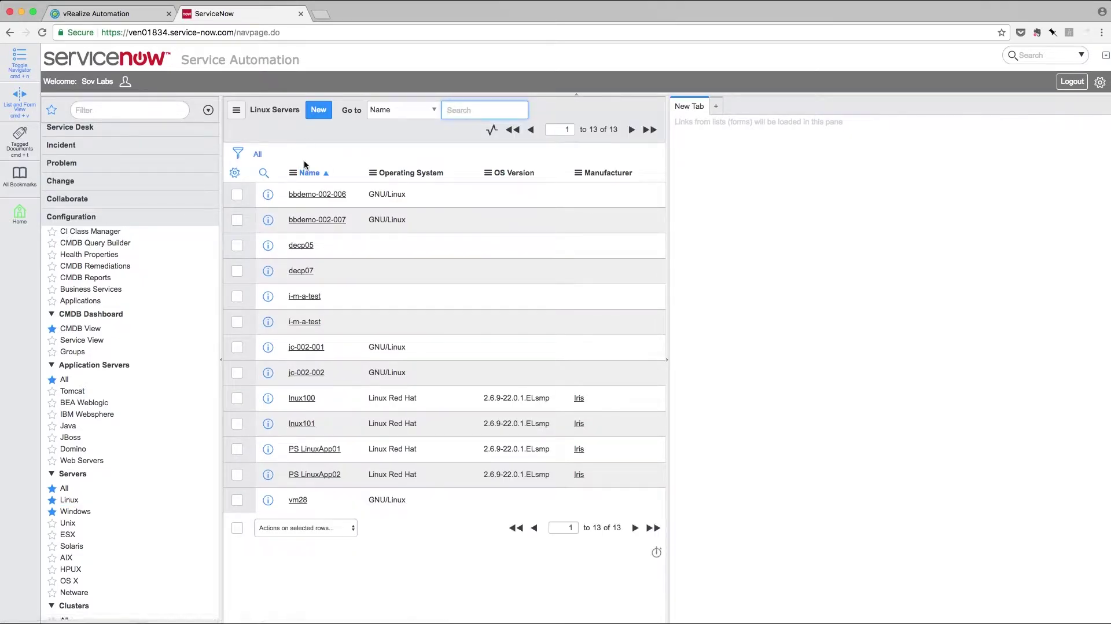
left_click(306, 197)
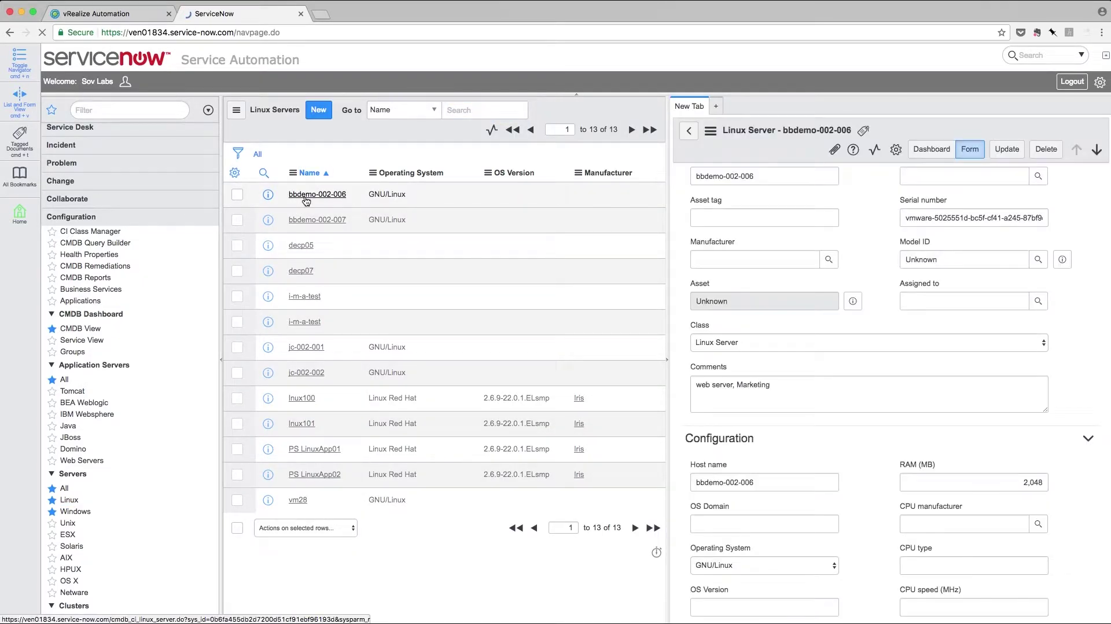
scroll(766, 386, "down", 2)
scroll(766, 386, "down", 3)
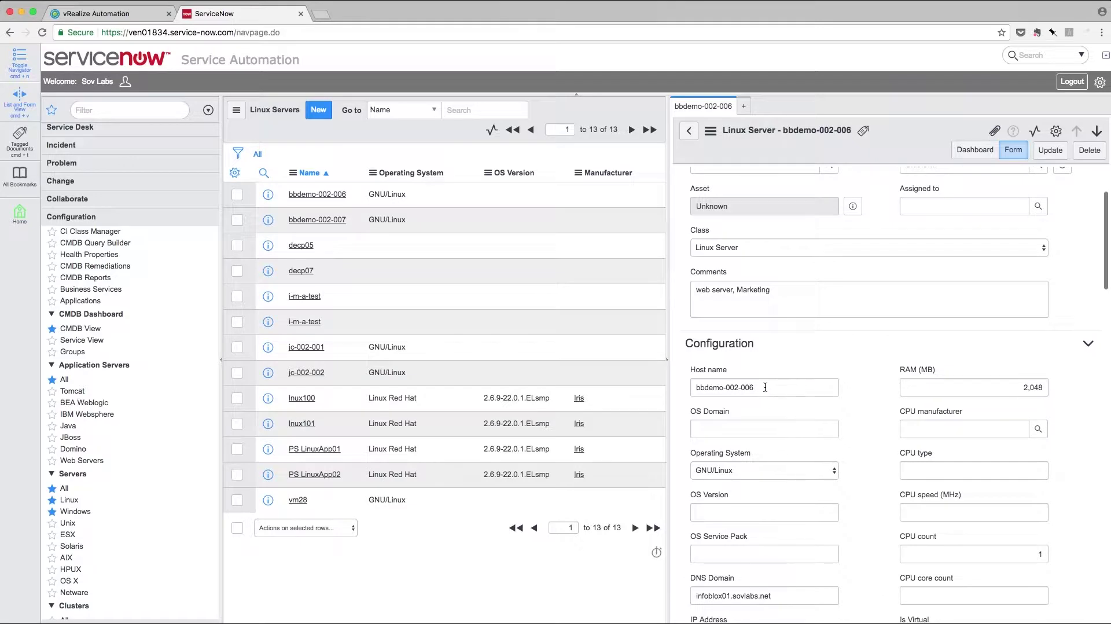
double_click(765, 387)
left_click_drag(765, 387, 656, 385)
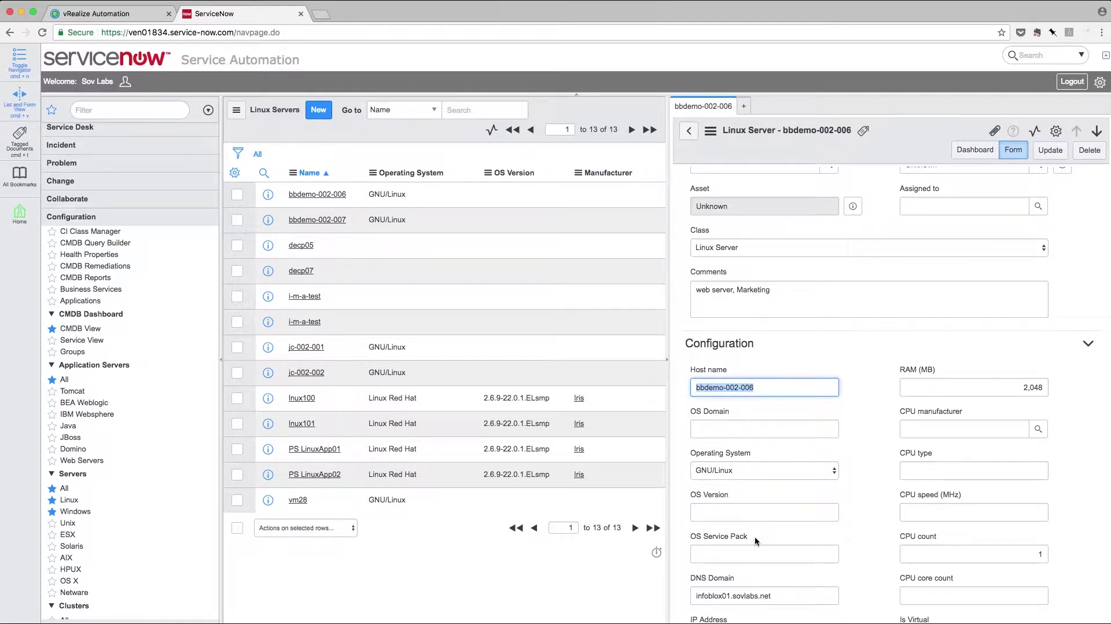
Step: Highlight the DNS domain, IP and 'web server, Marketing' comments, then note both bbdemo servers listed
scroll(754, 536, "down", 3)
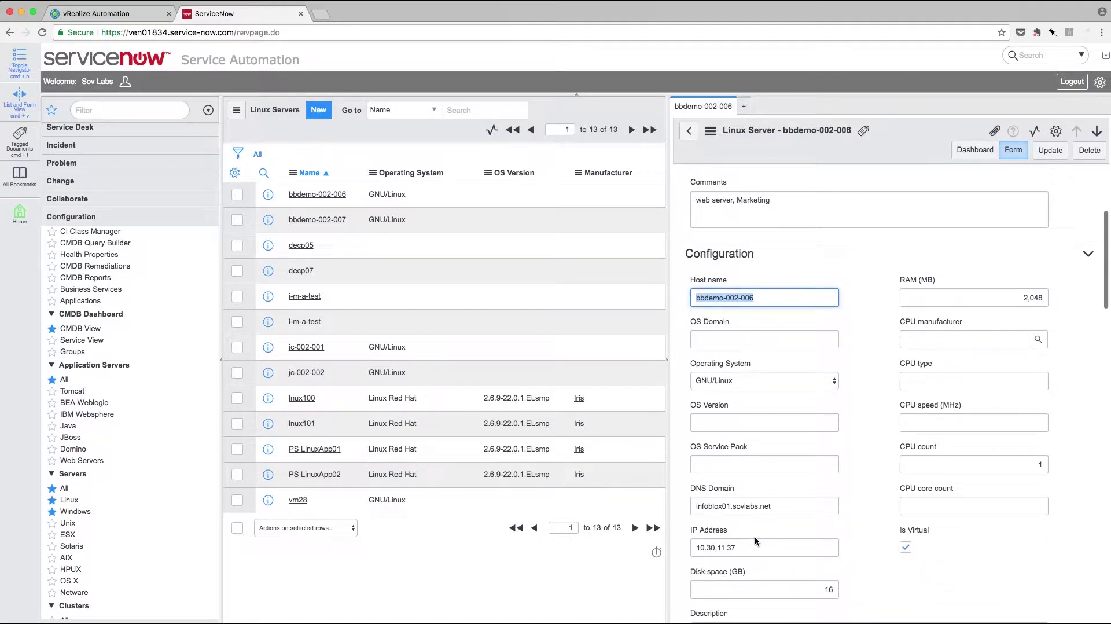
scroll(755, 536, "down", 1)
left_click_drag(778, 462, 614, 456)
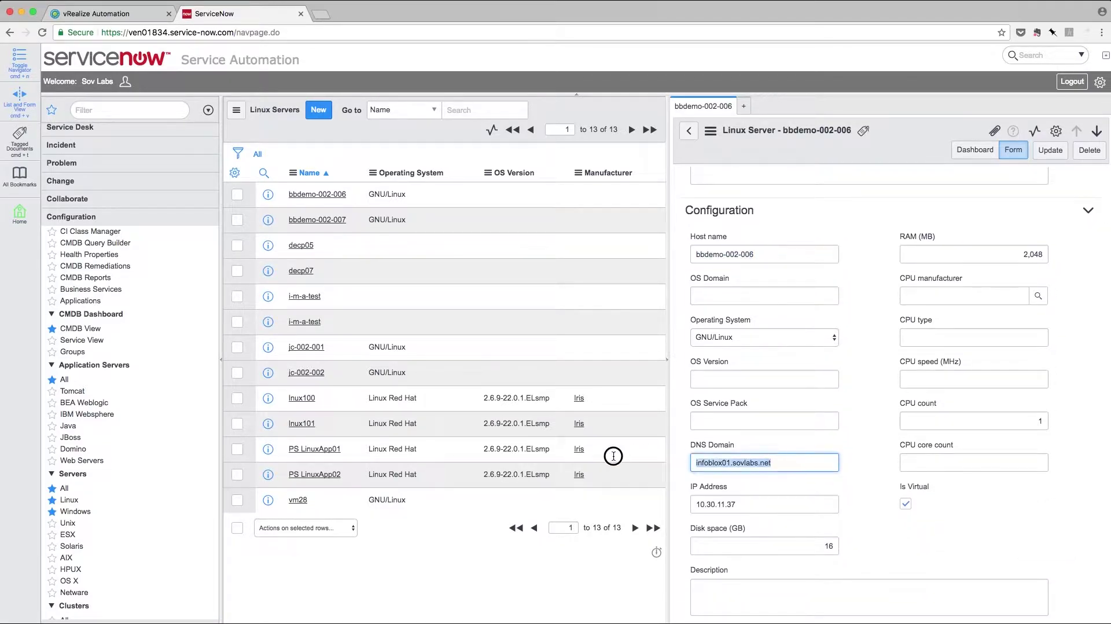
scroll(753, 463, "down", 1)
left_click_drag(764, 462, 665, 457)
scroll(752, 463, "down", 8)
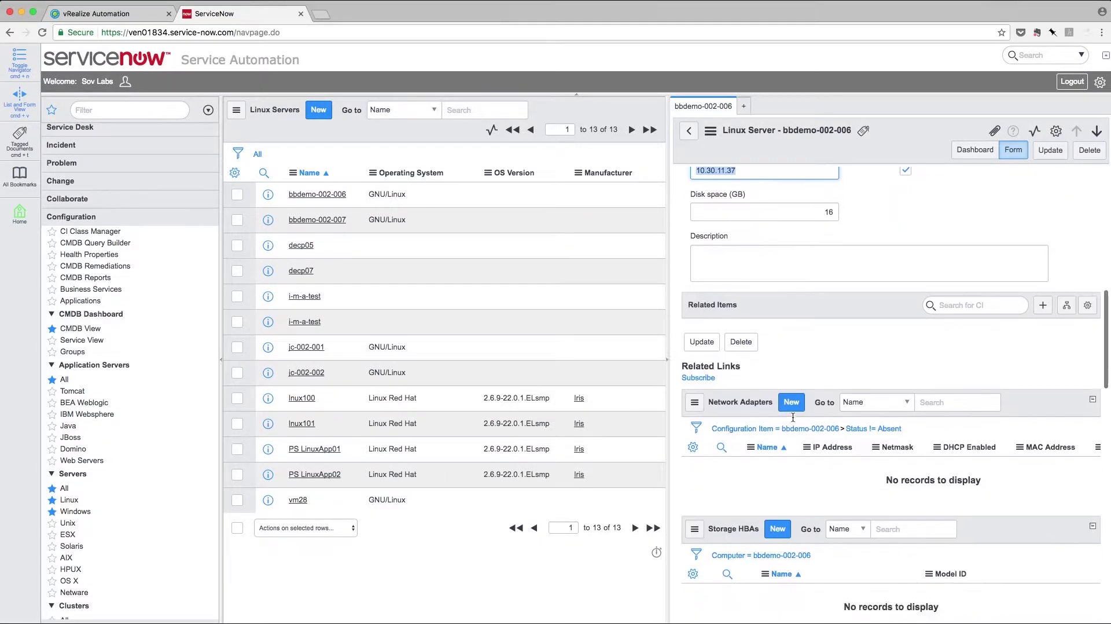
scroll(793, 417, "up", 15)
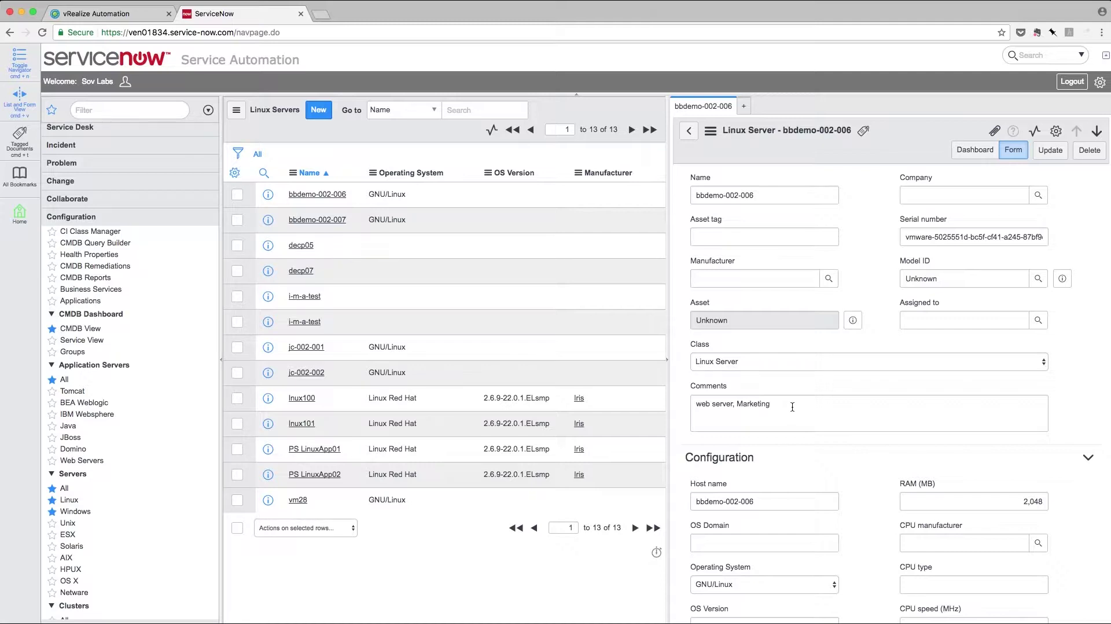
left_click_drag(793, 407, 673, 397)
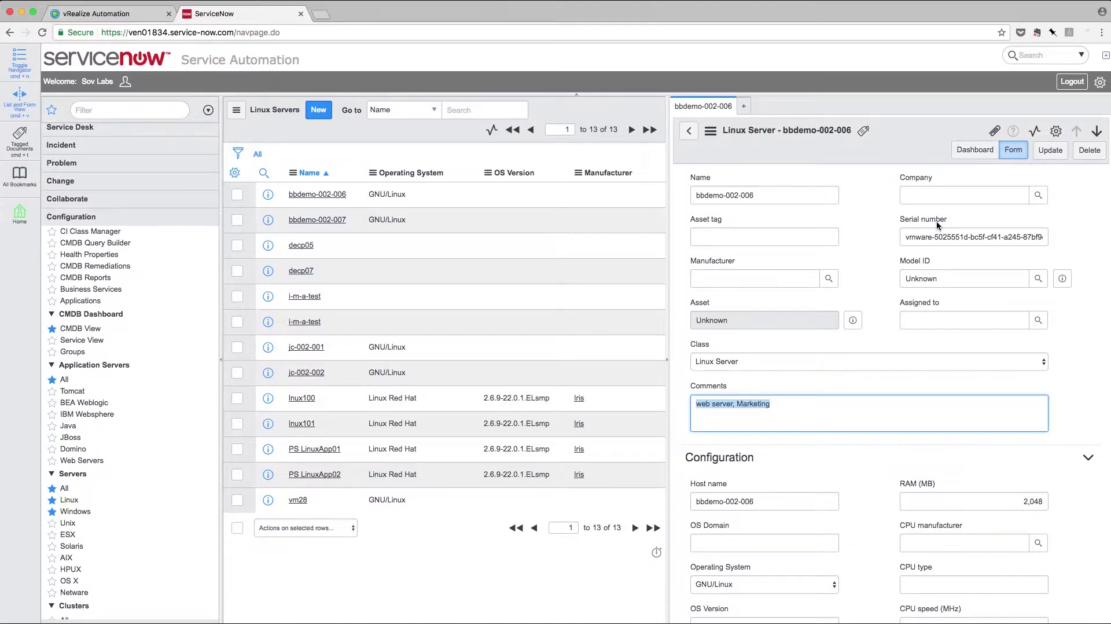
left_click_drag(417, 223, 280, 195)
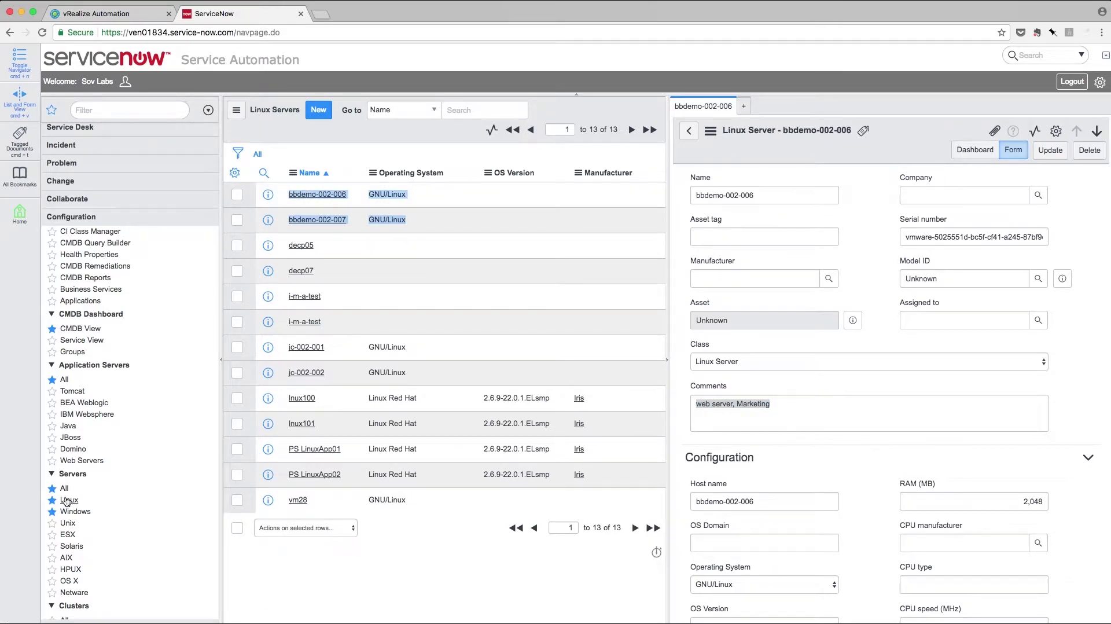
left_click(68, 502)
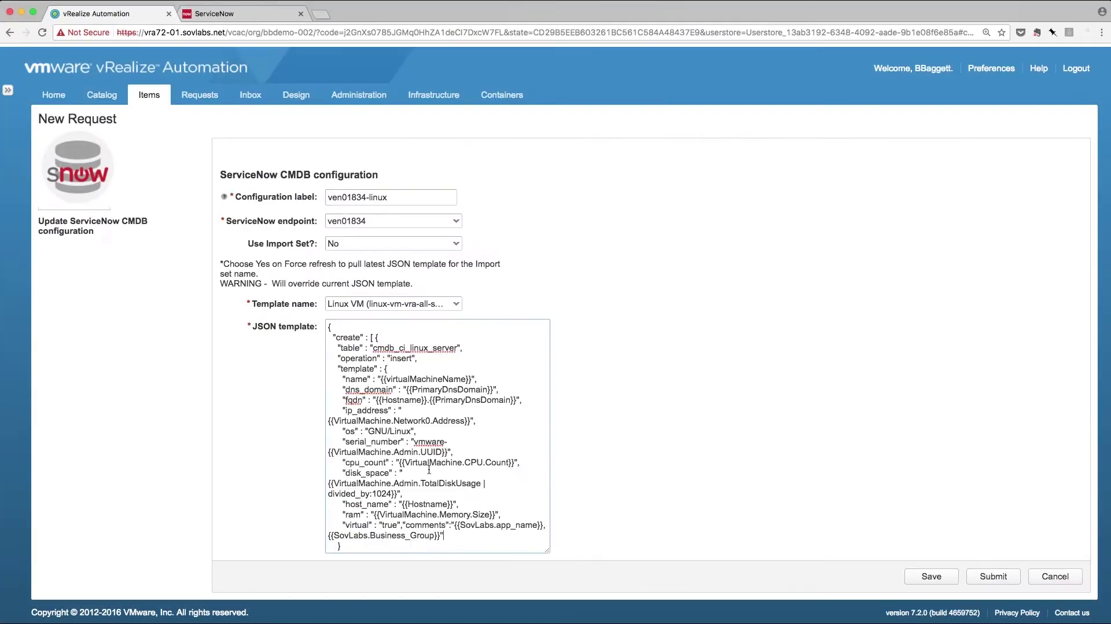
Step: Highlight the template's delete operation and its Terminated state value
scroll(456, 452, "down", 10)
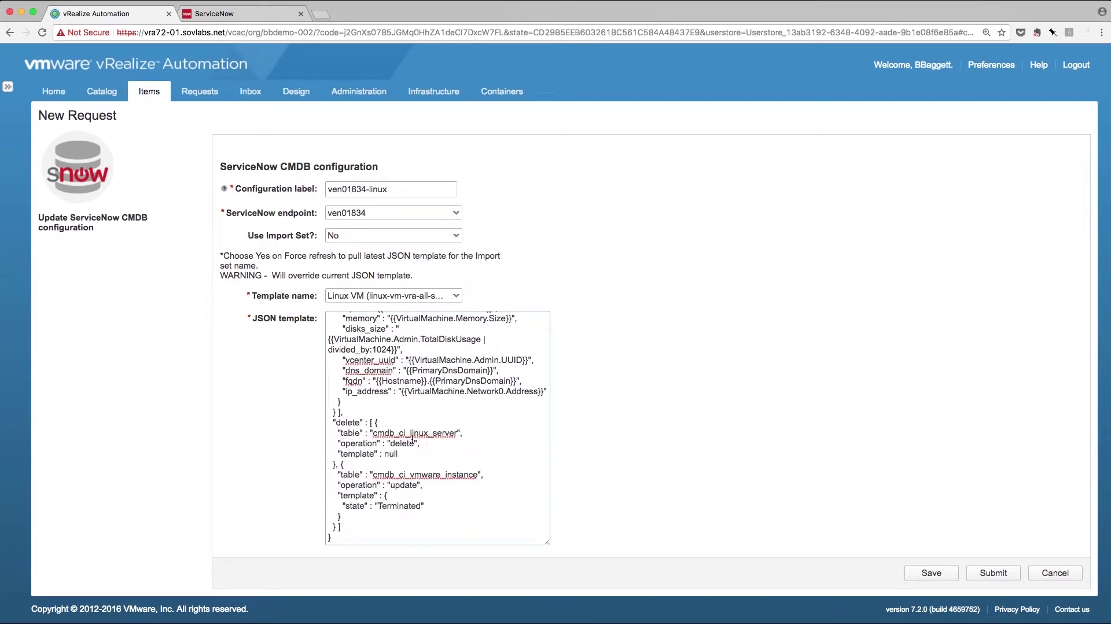
left_click_drag(392, 444, 413, 444)
scroll(388, 504, "down", 1)
left_click_drag(378, 493, 423, 490)
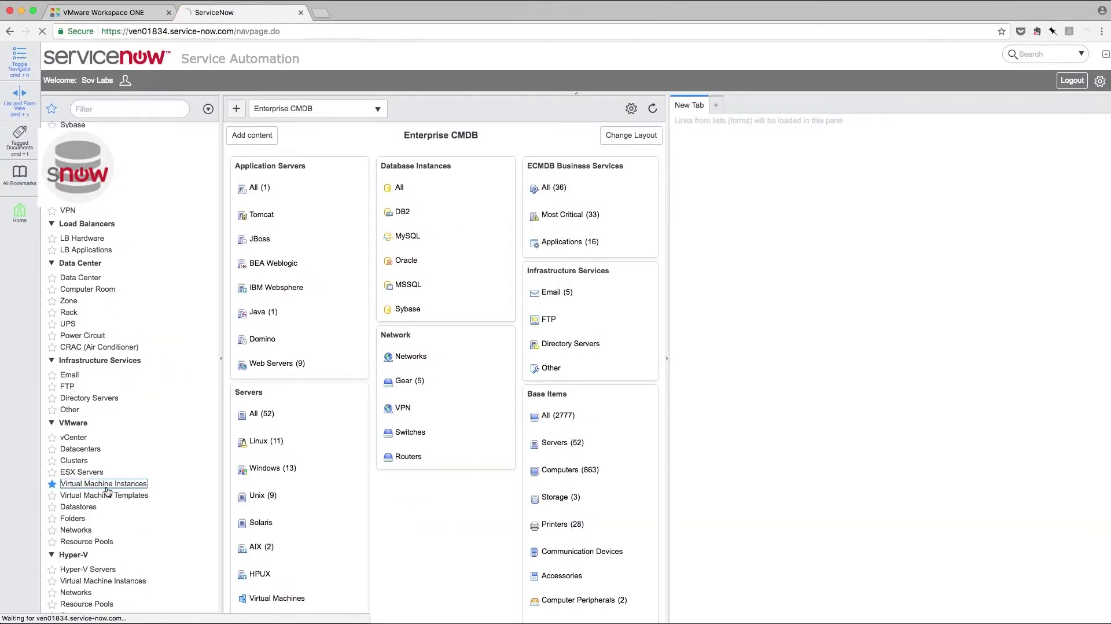
Step: Open instance bbdemo-002-007 and show its State dropdown set to Terminated
left_click(323, 320)
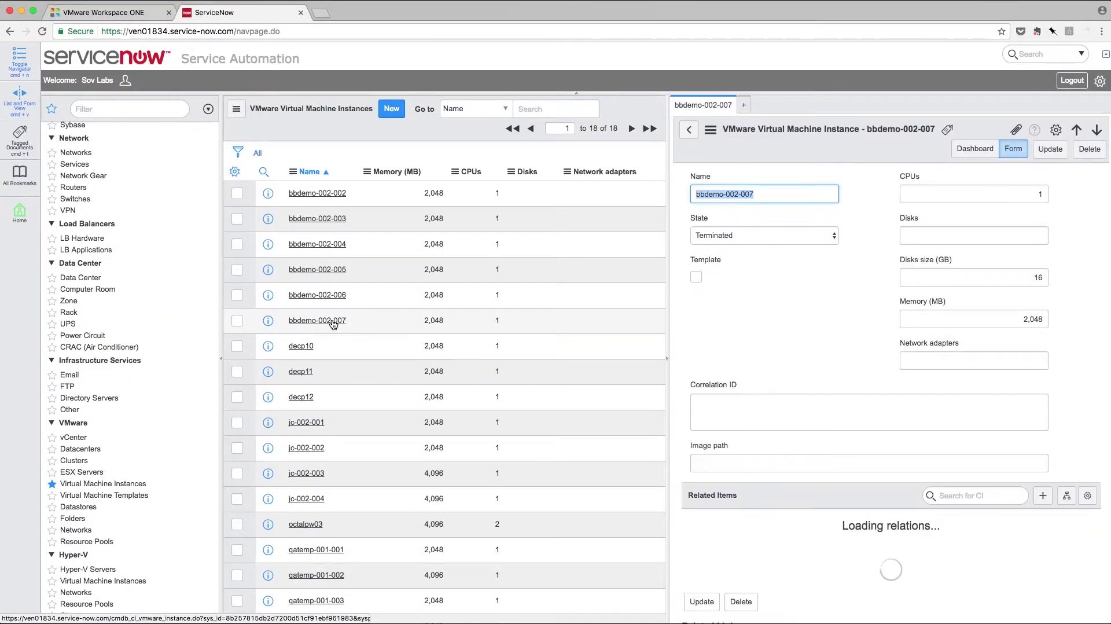
left_click(742, 235)
left_click(709, 234)
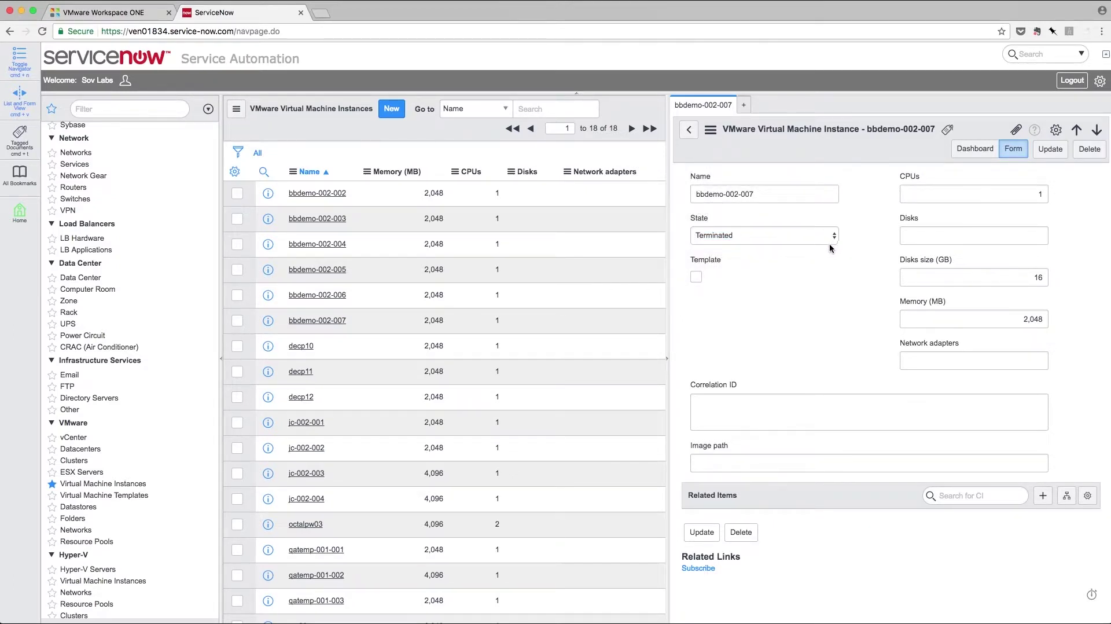
key("Tab")
left_click(747, 228)
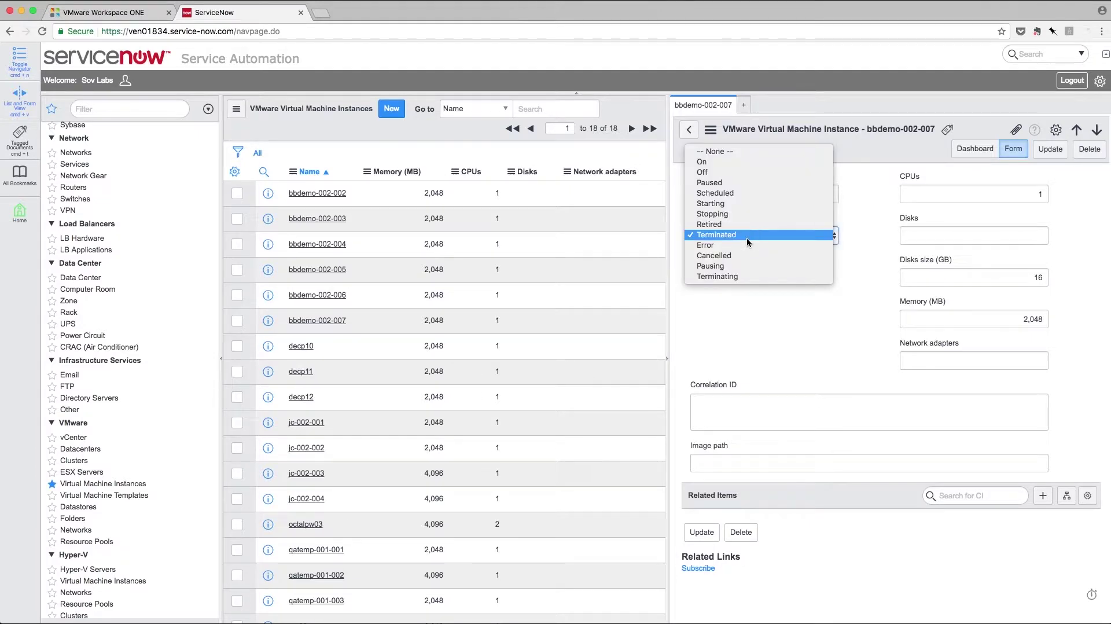